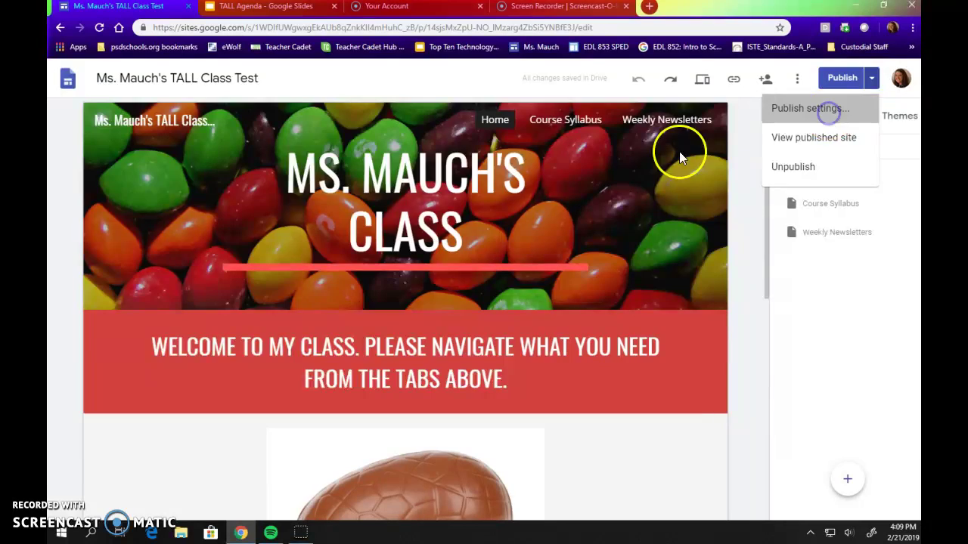
# Copy the site's full published web address from the publish settings and leave the settings unchanged.
pyautogui.moveTo(565, 306); pyautogui.dragTo(376, 305)
pyautogui.rightClick(370, 304)
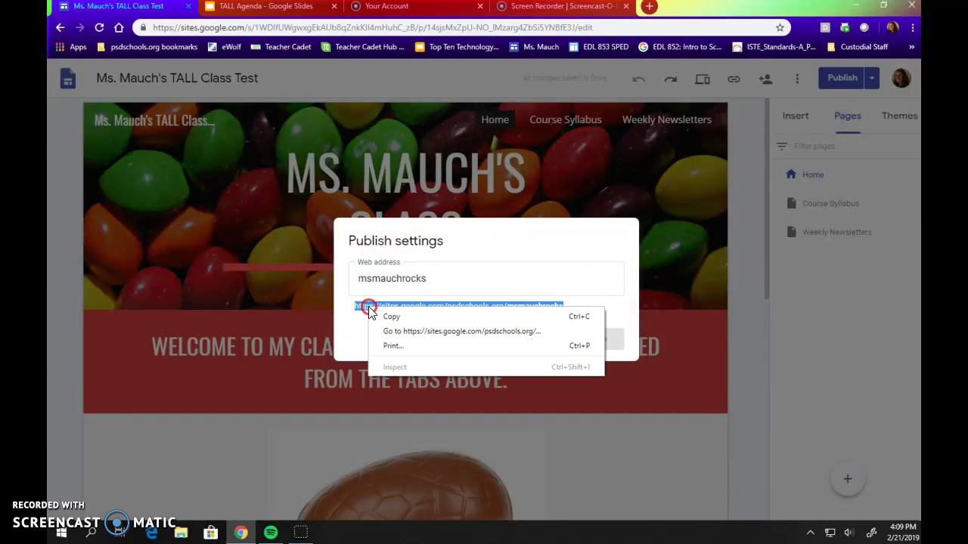
pyautogui.click(388, 316)
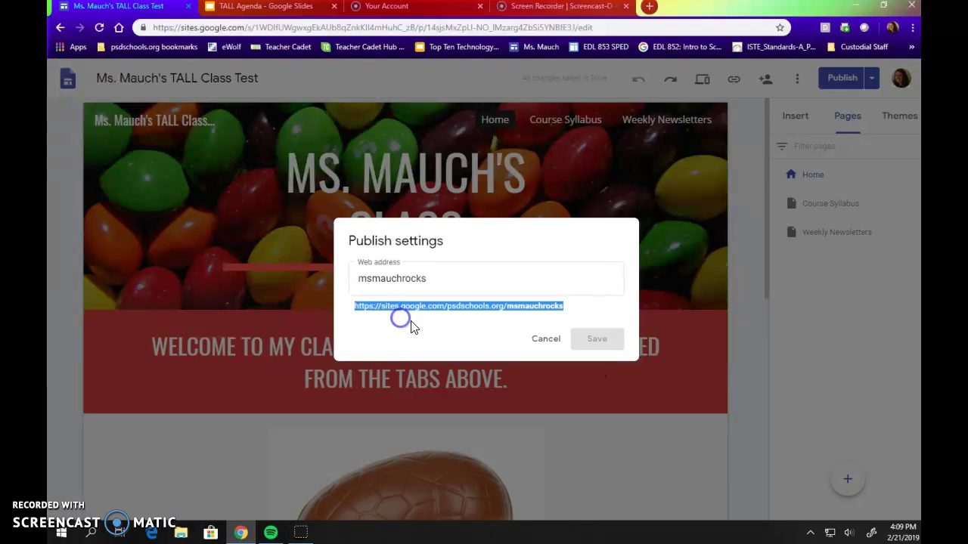
pyautogui.click(556, 339)
# Open tinyurl.com in a new tab and paste the copied site address as the long URL.
pyautogui.click(649, 7)
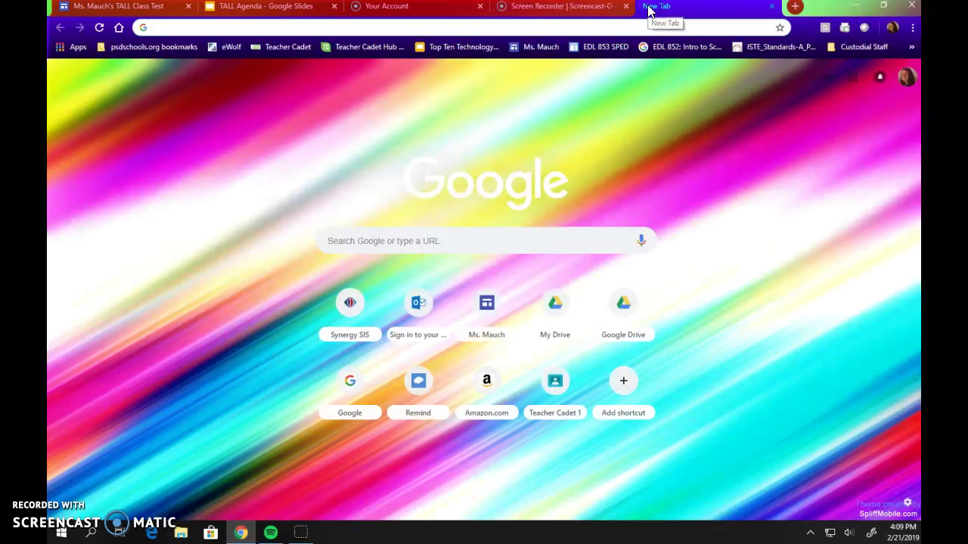
pyautogui.write('tinyurl.com')
pyautogui.press('Return')
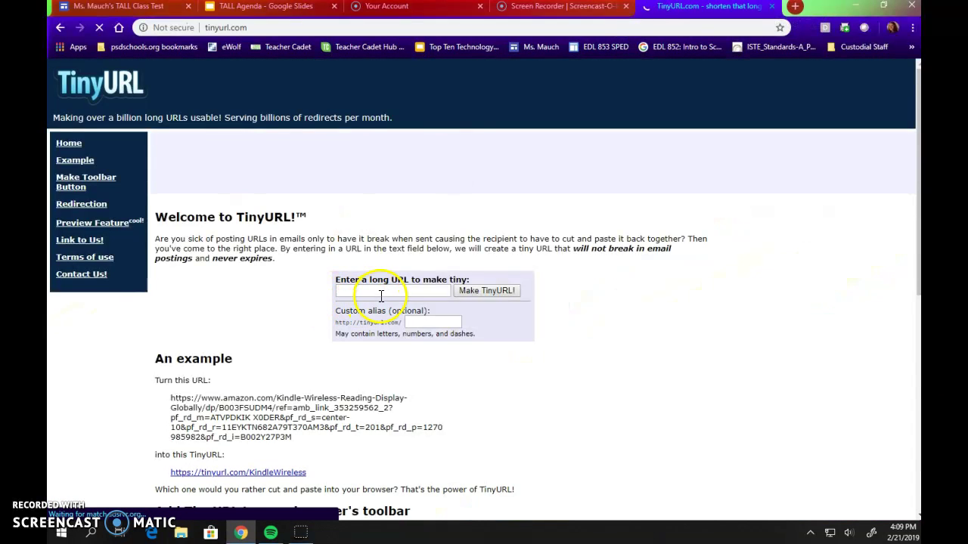
pyautogui.click(405, 292)
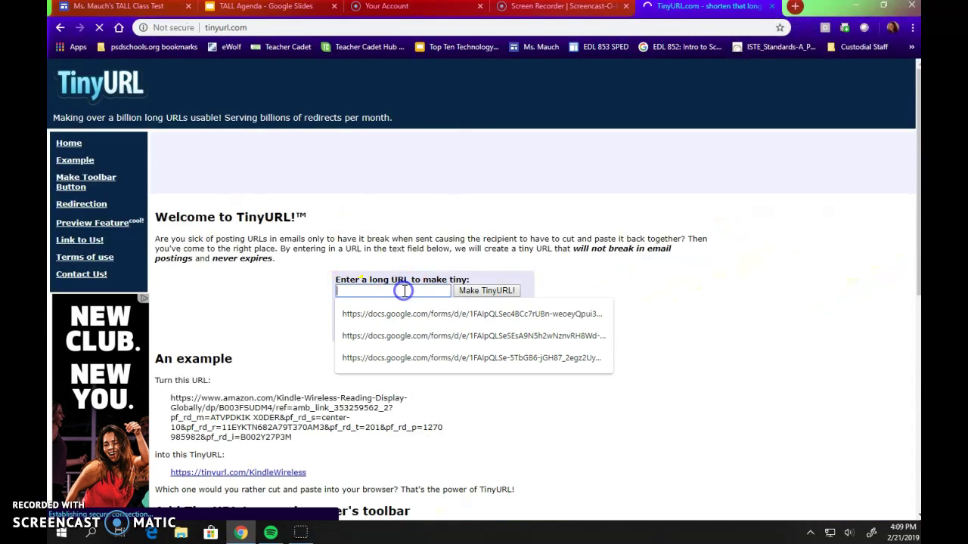
pyautogui.click(443, 335)
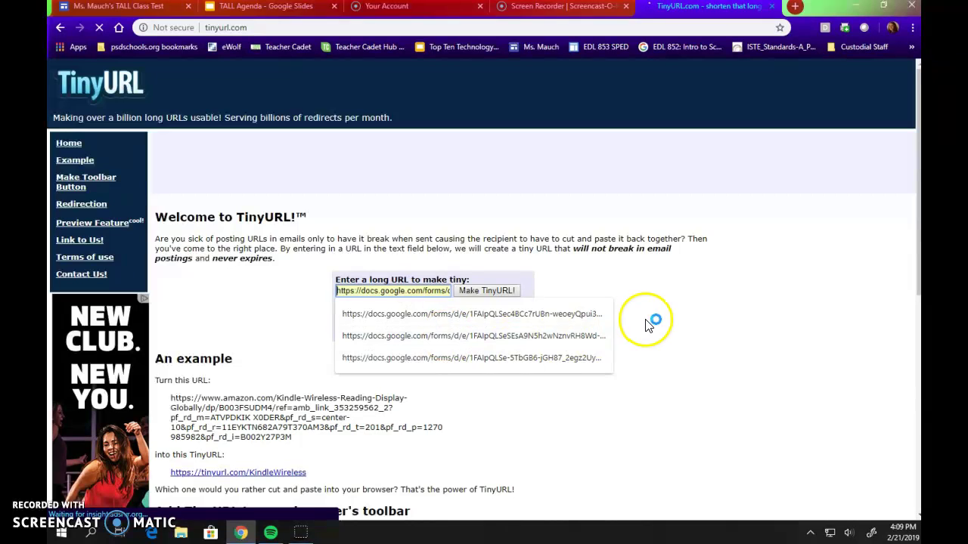
pyautogui.rightClick(384, 291)
pyautogui.click(419, 380)
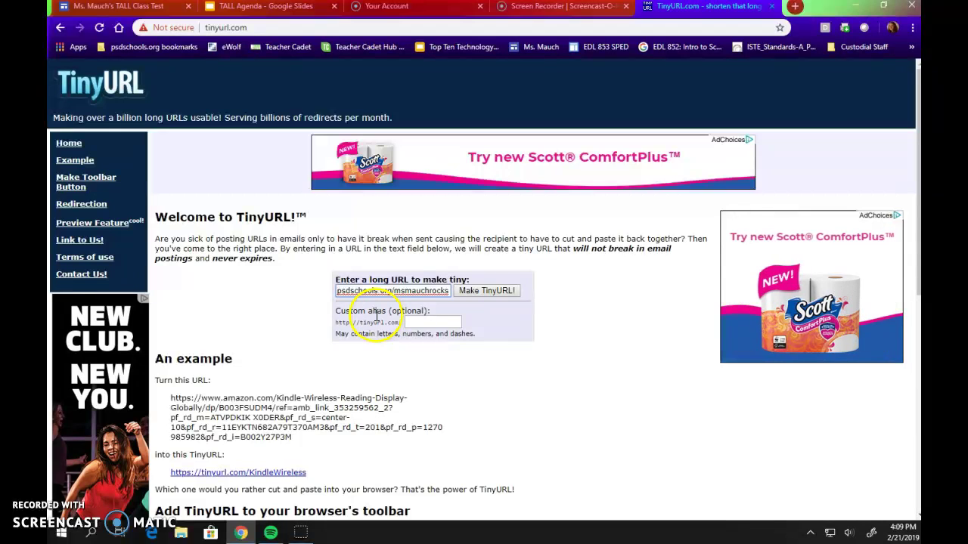
# Create the TinyURL with a custom alias of the teacher's title and surname followed by 123, and highlight the resulting short link.
pyautogui.click(418, 324)
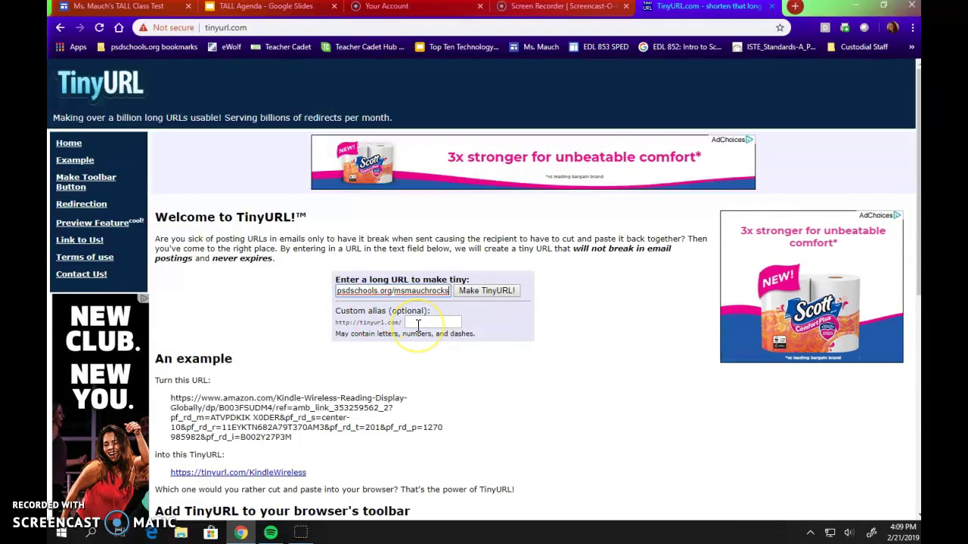
pyautogui.click(419, 325)
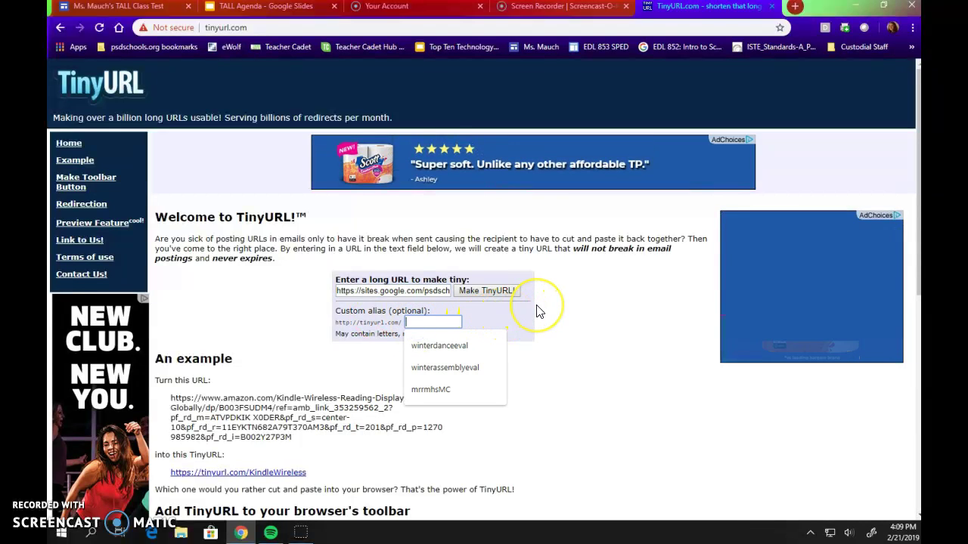
pyautogui.write('ms')
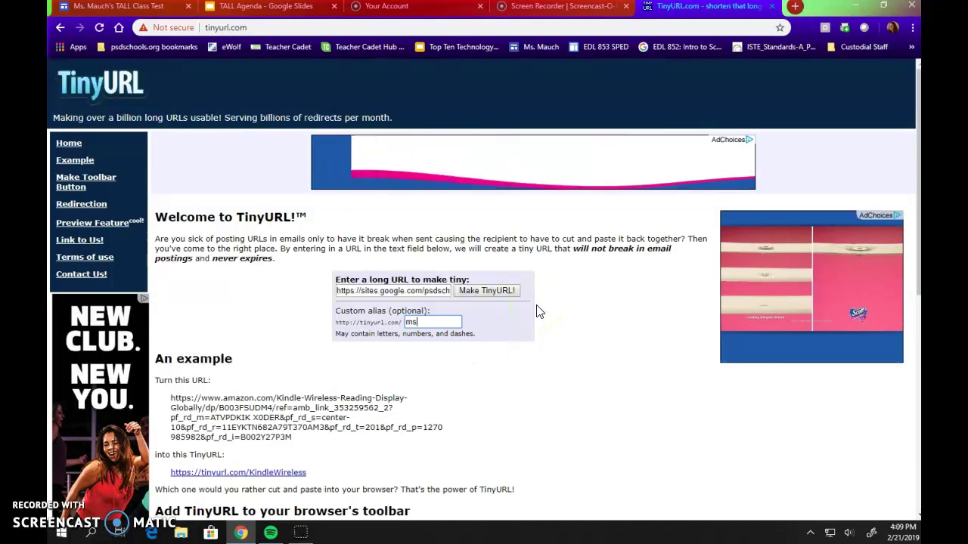
pyautogui.write('mauch')
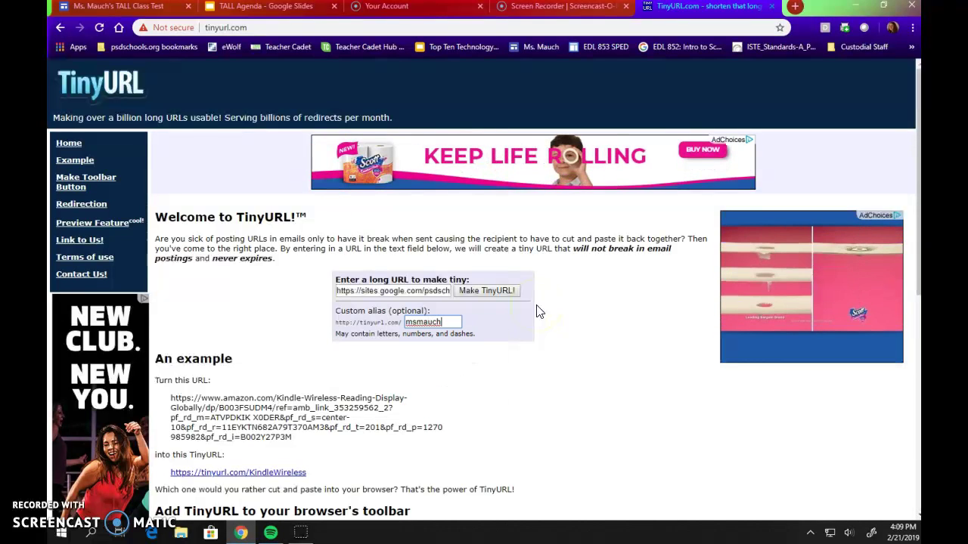
pyautogui.write('1')
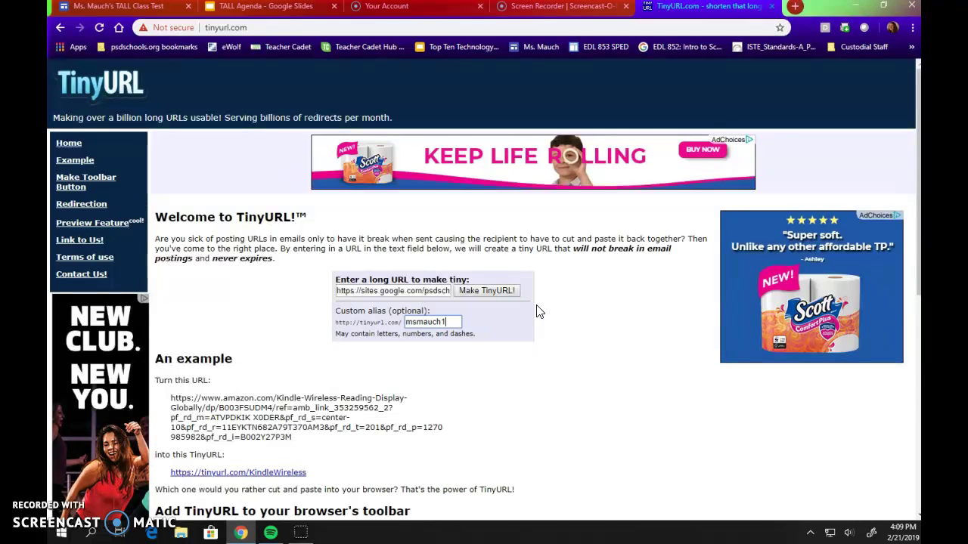
pyautogui.write('2323')
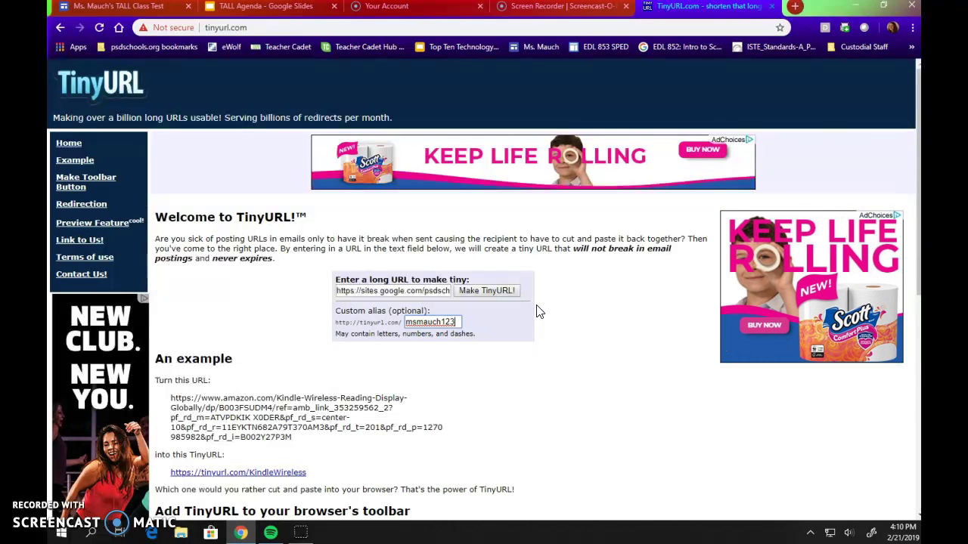
pyautogui.click(473, 294)
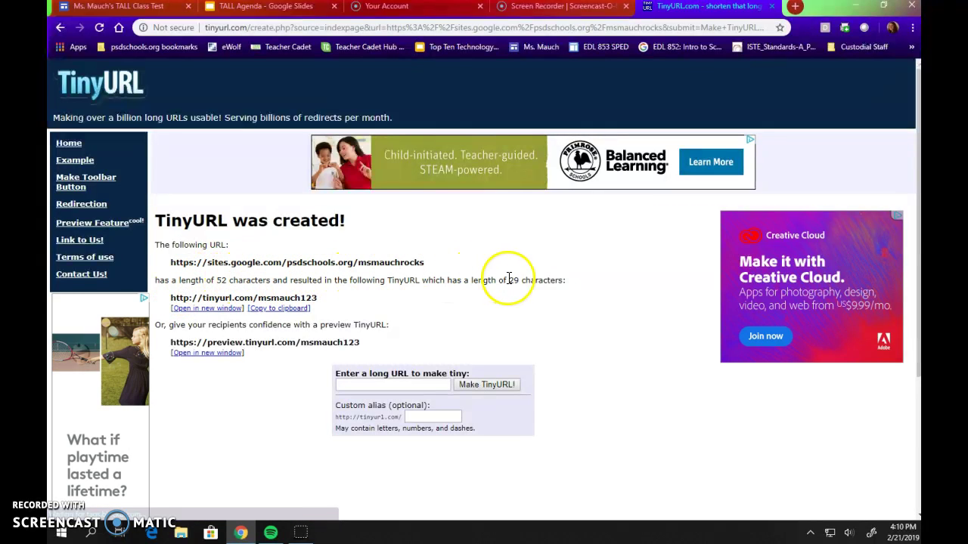
pyautogui.moveTo(318, 298); pyautogui.dragTo(165, 302)
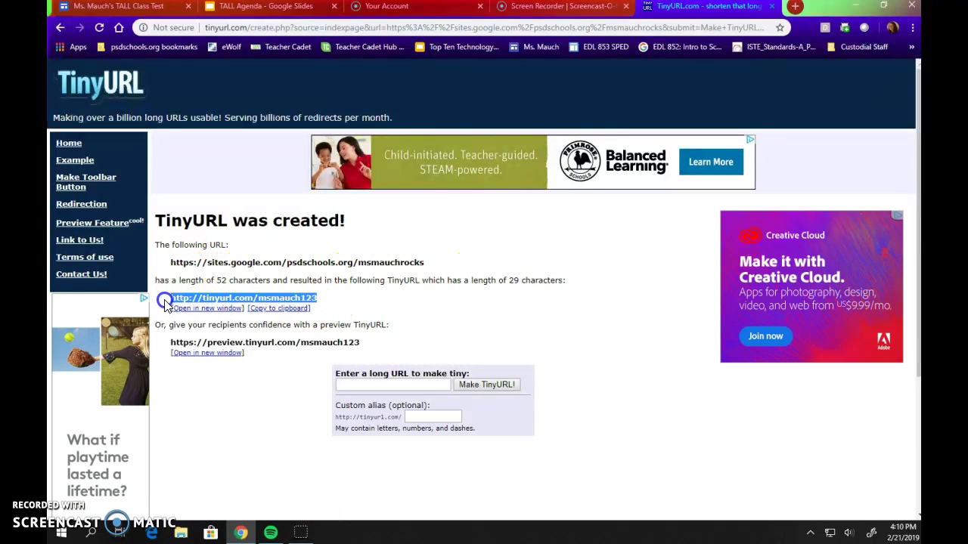
# Try to create another TinyURL for the same site with only the teacher's title and surname as alias, and highlight the generated link.
pyautogui.click(386, 384)
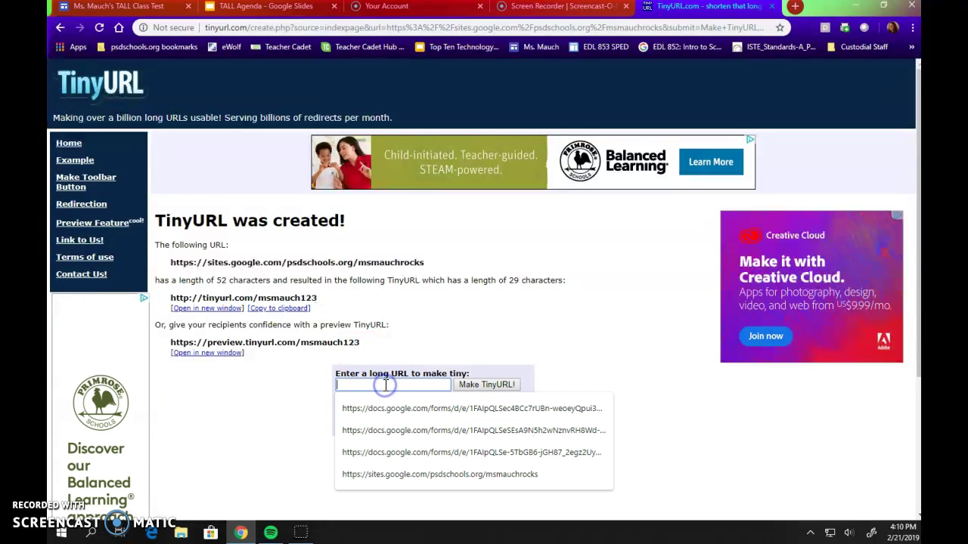
pyautogui.click(432, 408)
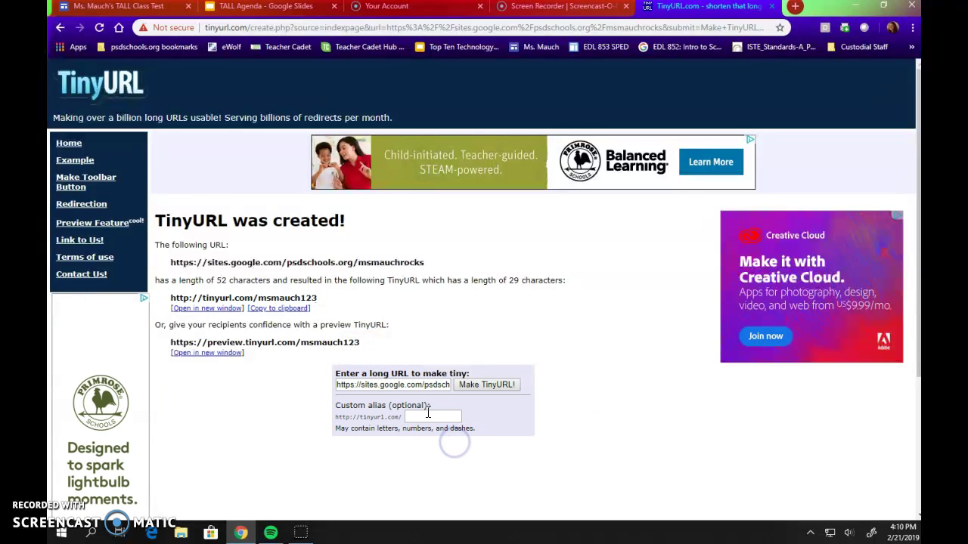
pyautogui.click(428, 413)
pyautogui.write('ms')
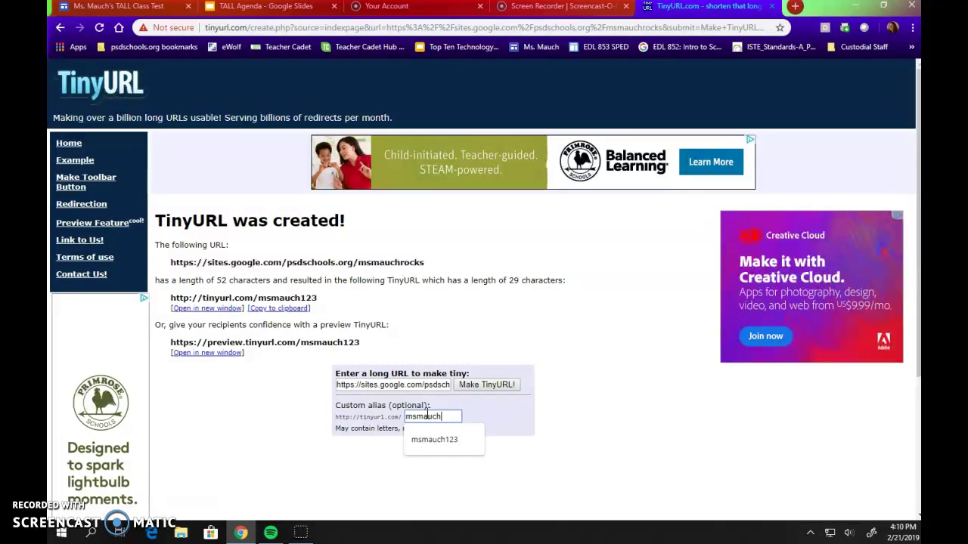
pyautogui.write('mauch')
pyautogui.click(490, 387)
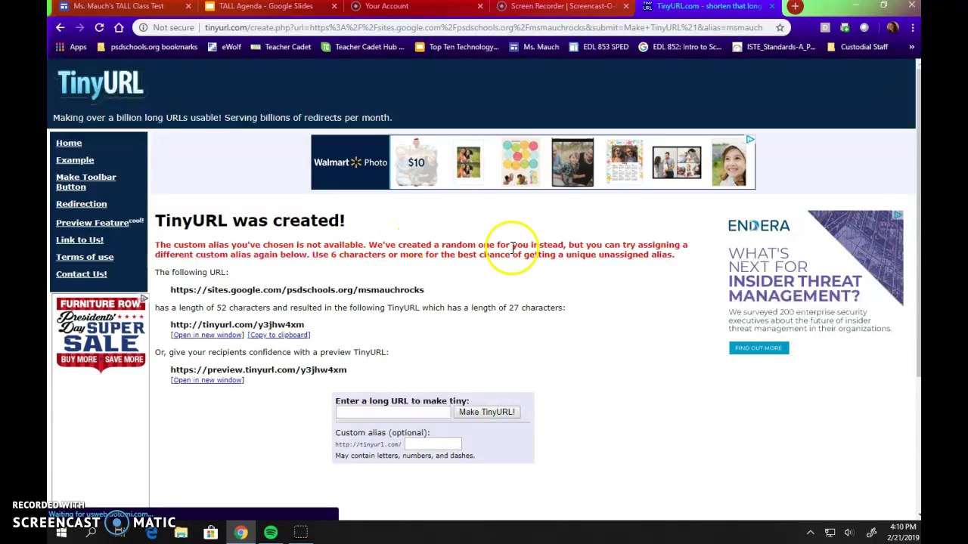
pyautogui.moveTo(307, 325); pyautogui.dragTo(162, 330)
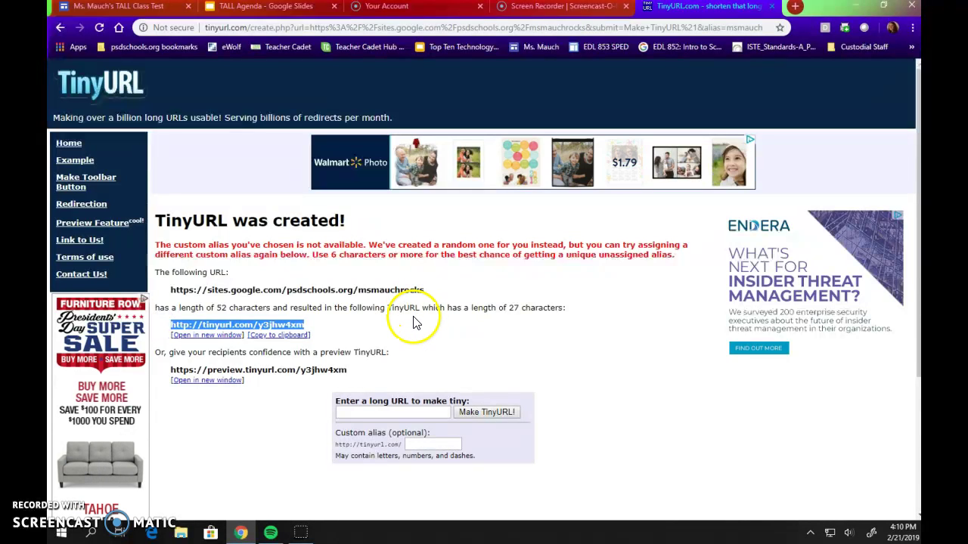
# View the teacher's existing site through its tinyurl.com link ending in "rocky" in a new tab, and return to the generated TinyURL's alias.
pyautogui.click(794, 8)
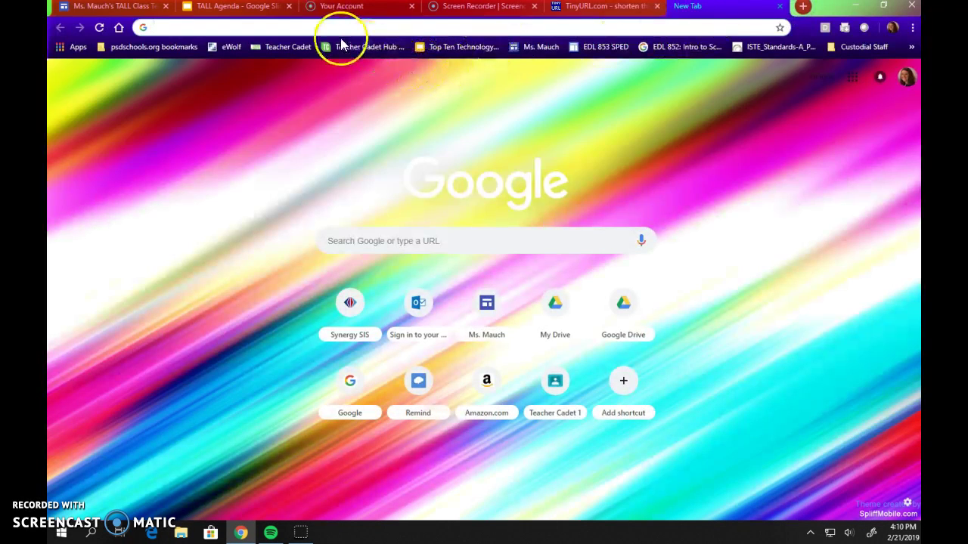
pyautogui.write('tinyurl.com/')
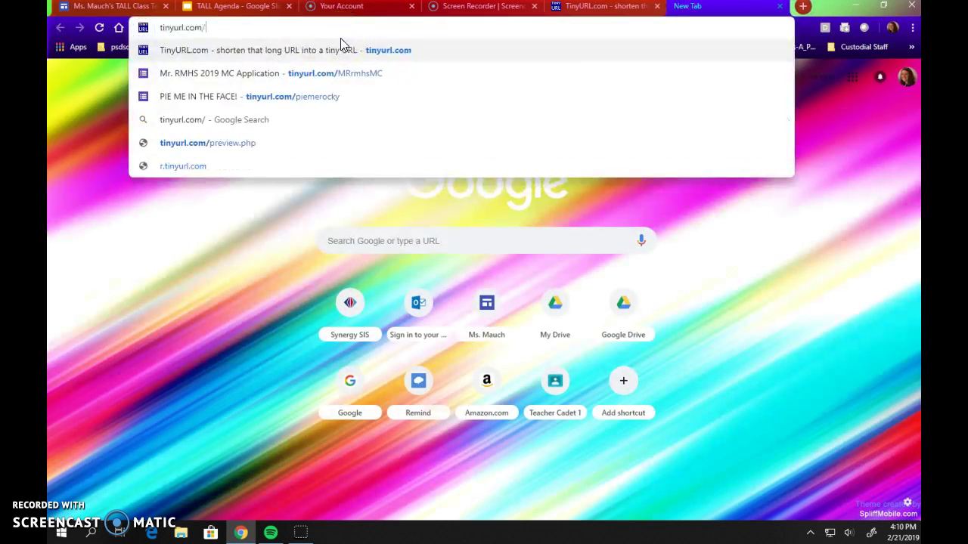
pyautogui.write('mauchrocky')
pyautogui.press('Return')
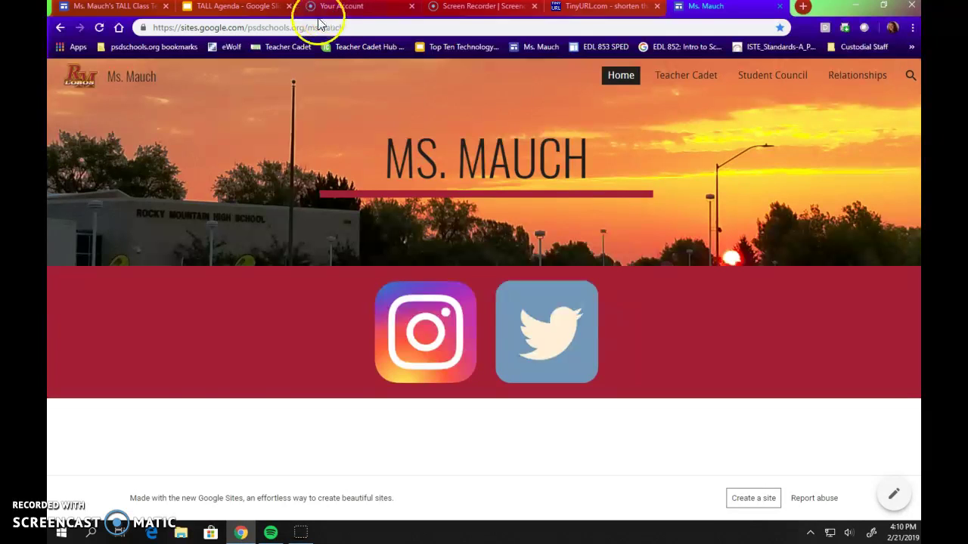
pyautogui.click(780, 7)
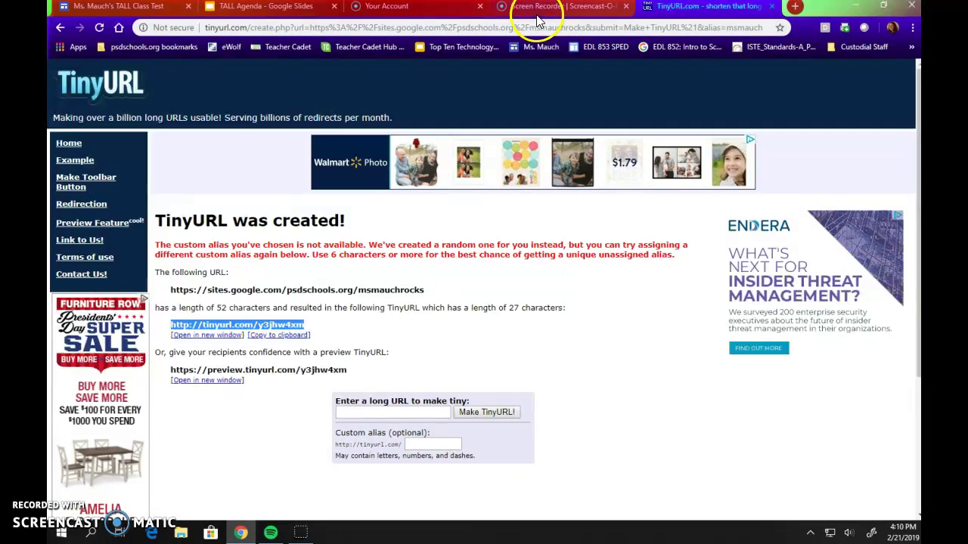
pyautogui.click(257, 323)
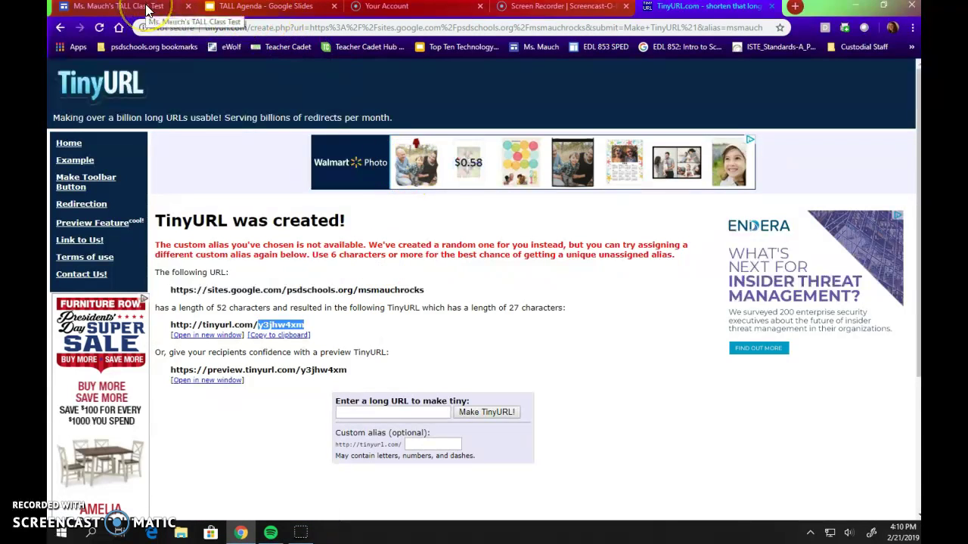
# Go to bit.ly and create a Bitlink from the copied address of the published class site.
pyautogui.click(622, 28)
pyautogui.write('bit.ly')
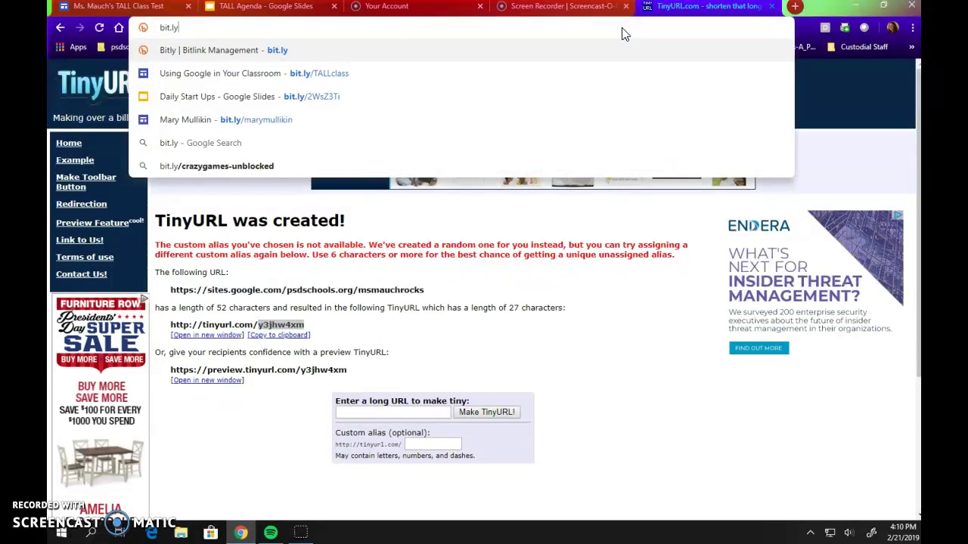
pyautogui.press('Return')
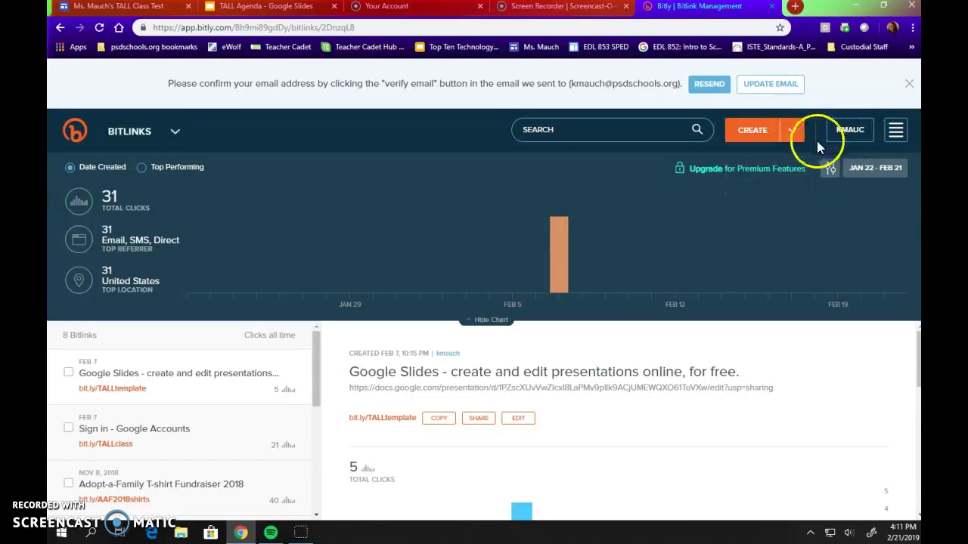
pyautogui.click(756, 130)
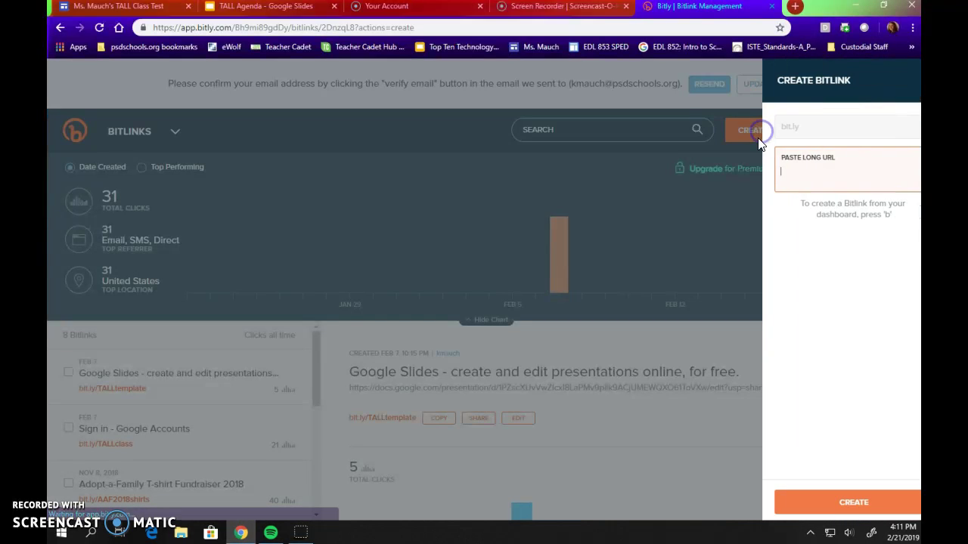
pyautogui.click(787, 165)
pyautogui.click(786, 168)
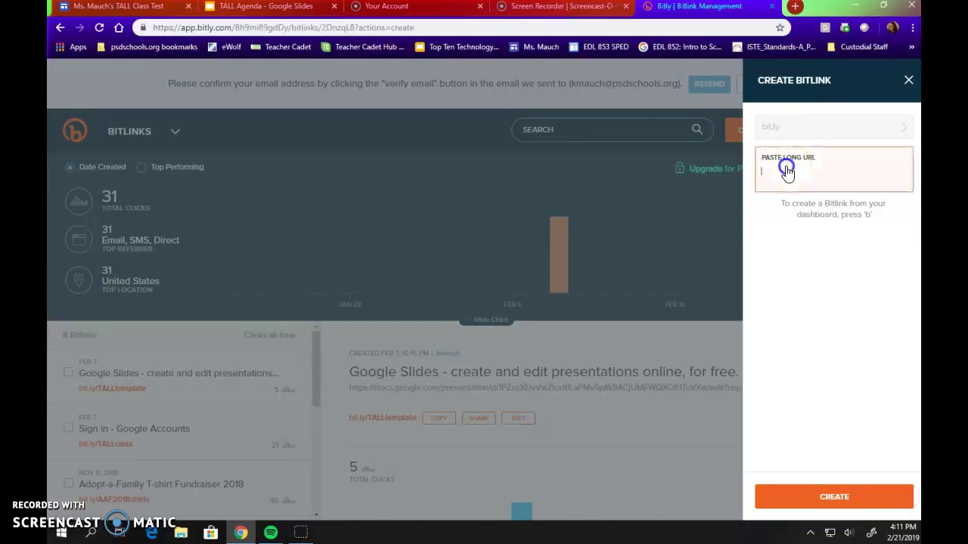
pyautogui.write('https://sites.google.com/psdschools.org/msmauchrocks')
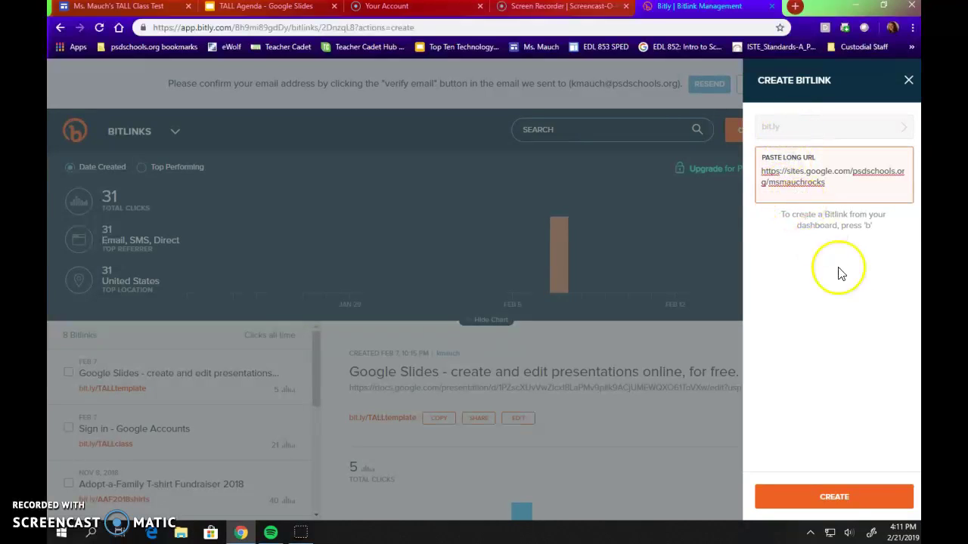
pyautogui.click(838, 495)
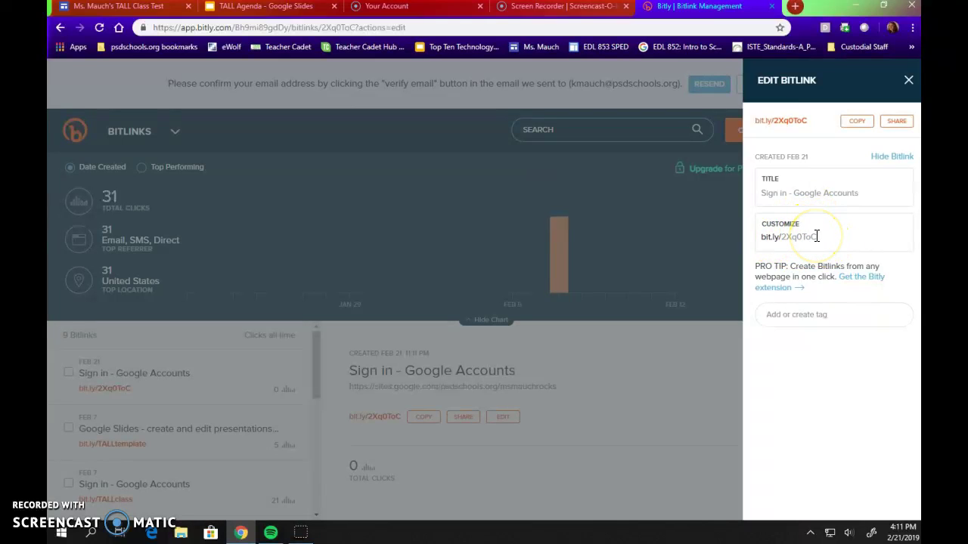
# Customize the new Bitlink's ending as the teacher's surname followed by "rocky" and save it.
pyautogui.moveTo(817, 237); pyautogui.dragTo(782, 239)
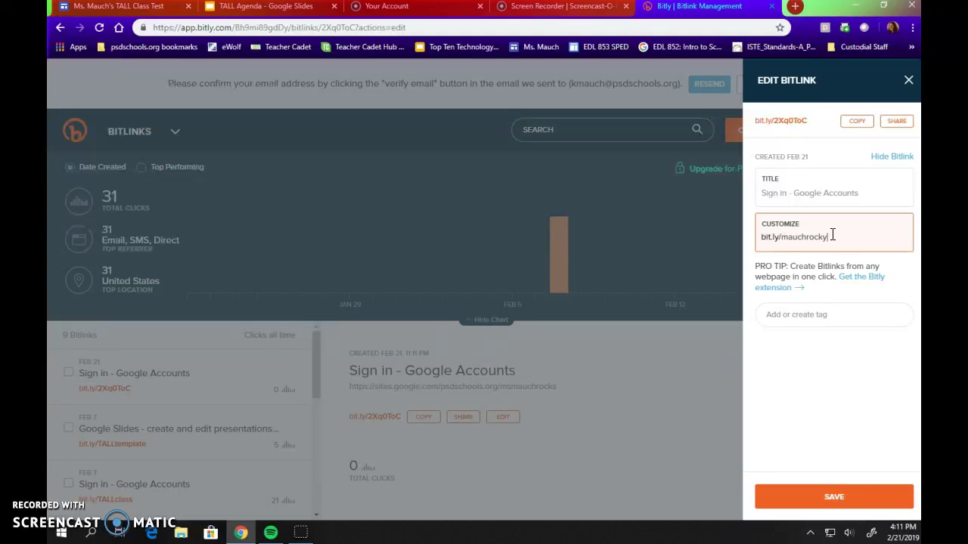
pyautogui.click(855, 500)
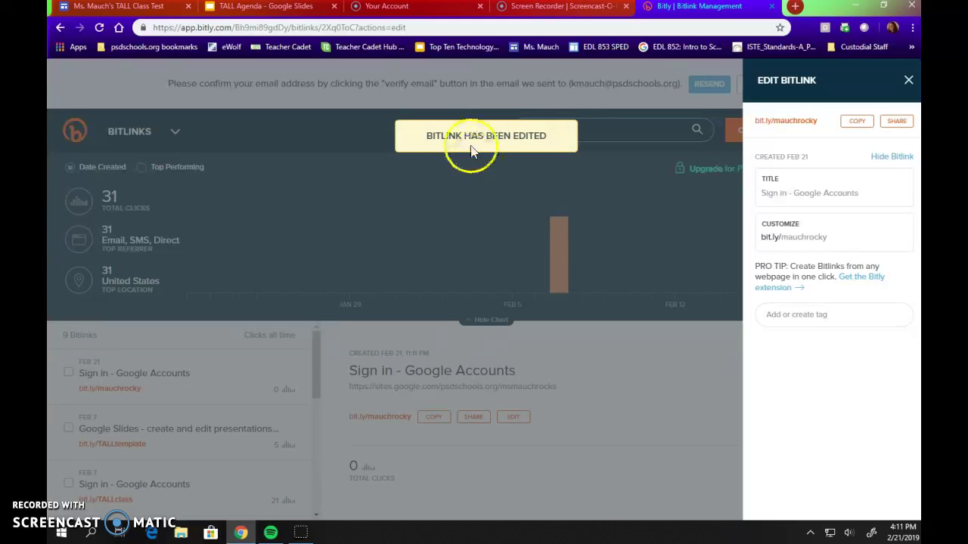
# Try to change the Bitlink's custom ending to psdfacs and save it.
pyautogui.click(834, 235)
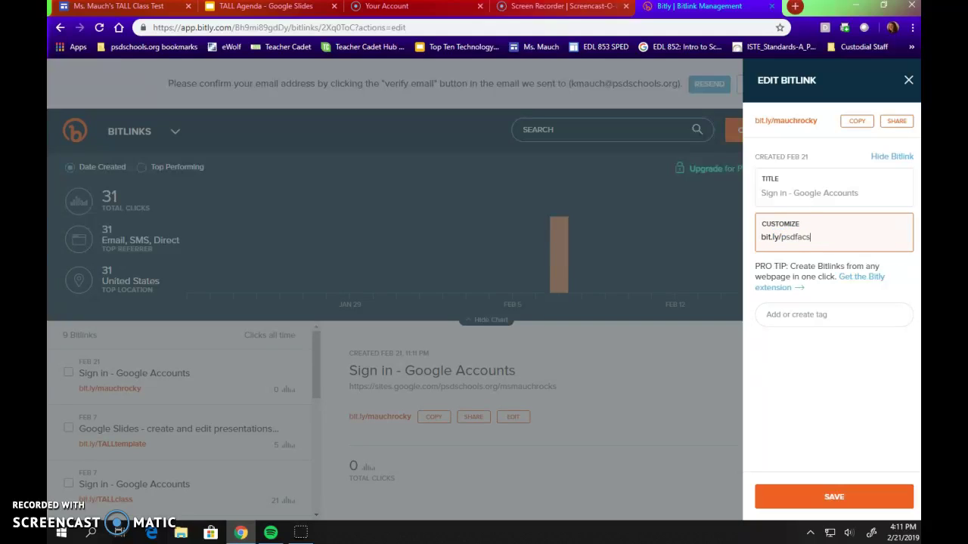
pyautogui.write('psdfacs')
pyautogui.click(857, 495)
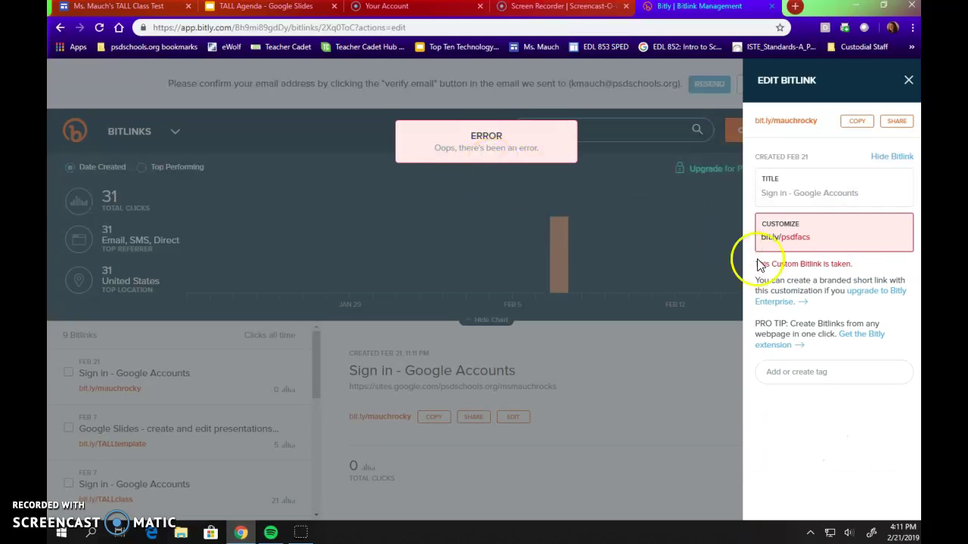
# Set the Bitlink's custom ending to psdfacs123, save it, and close the Bitlink editor.
pyautogui.click(810, 237)
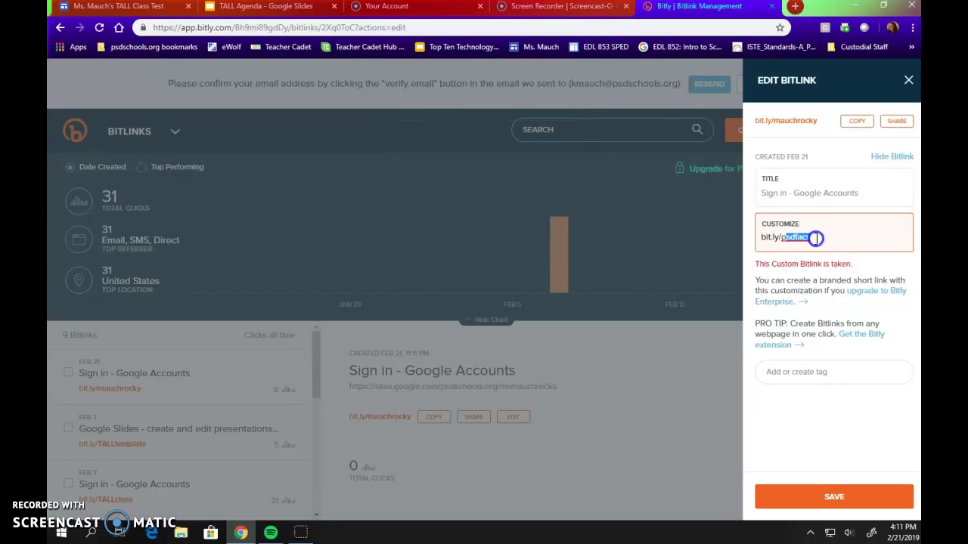
pyautogui.click(824, 499)
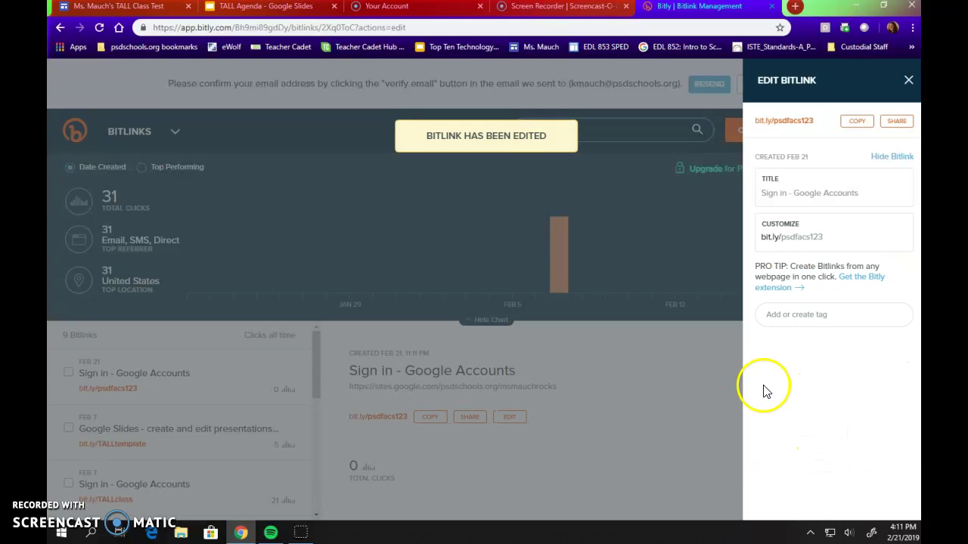
pyautogui.click(909, 88)
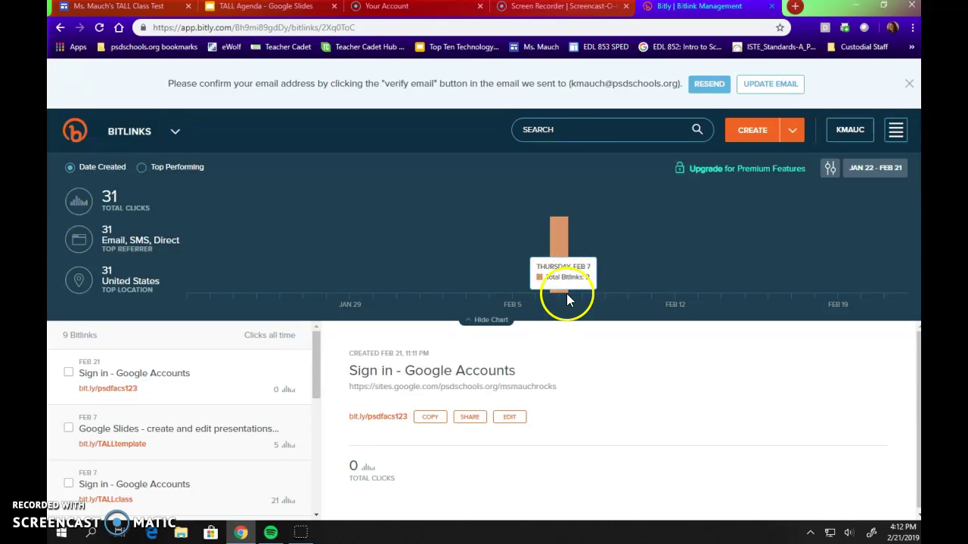
# Open the existing bit.ly/TALLclass Bitlink from the list and examine its total clicks by date in the chart.
pyautogui.scroll(-1, 182, 416)
pyautogui.scroll(-3, 189, 423)
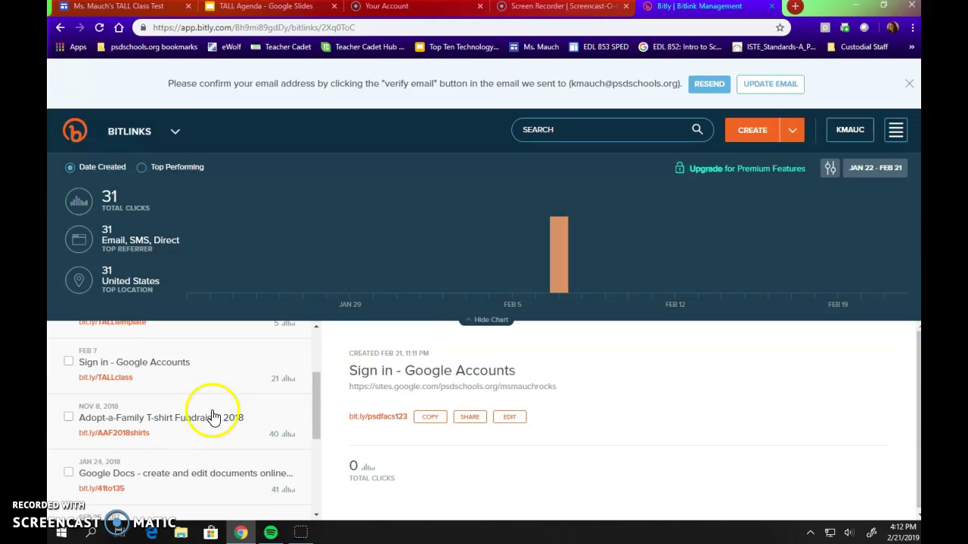
pyautogui.click(148, 389)
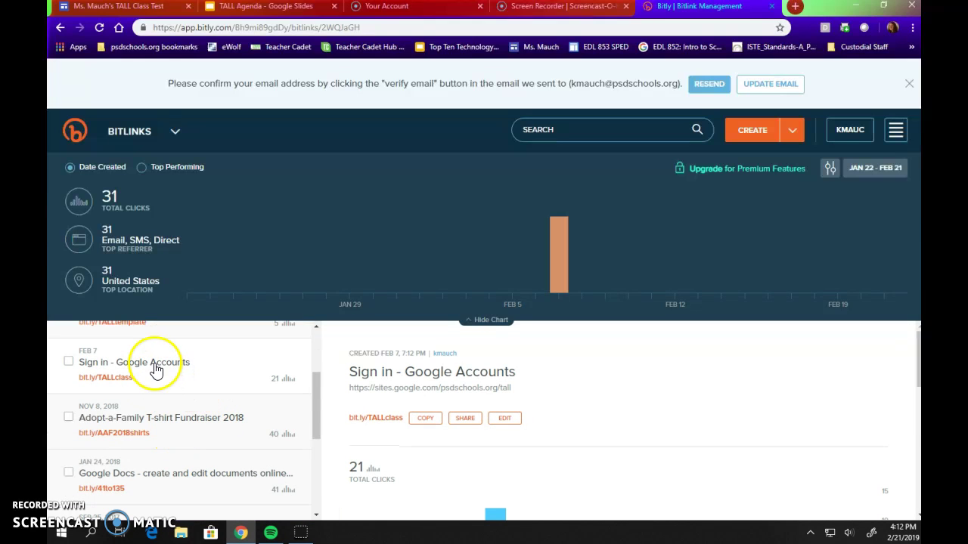
pyautogui.scroll(-3, 501, 417)
pyautogui.scroll(1, 416, 411)
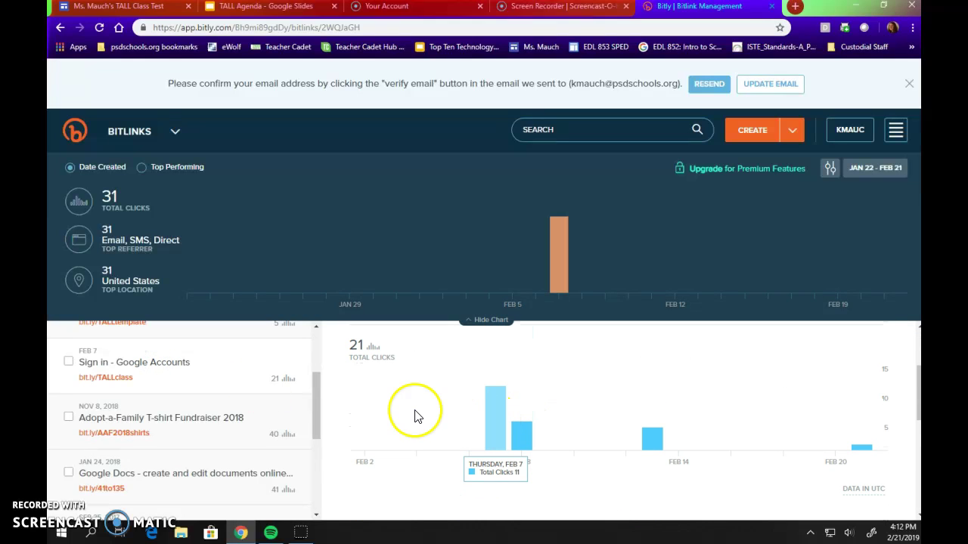
pyautogui.moveTo(509, 440)
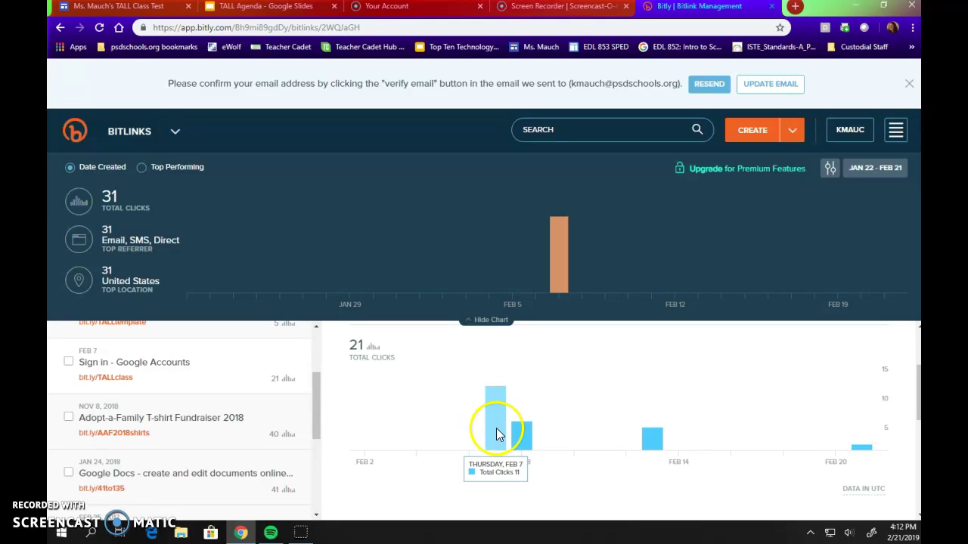
pyautogui.moveTo(648, 445)
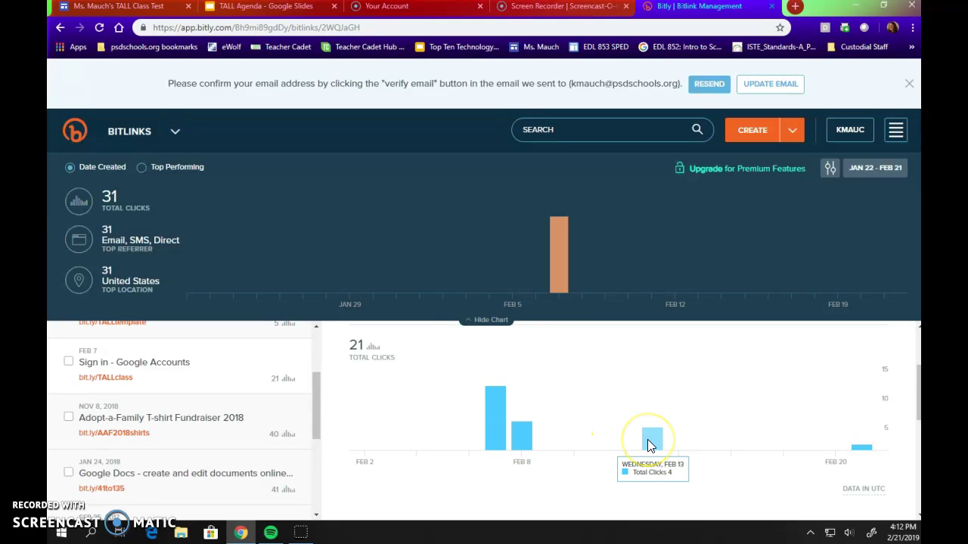
pyautogui.moveTo(868, 452)
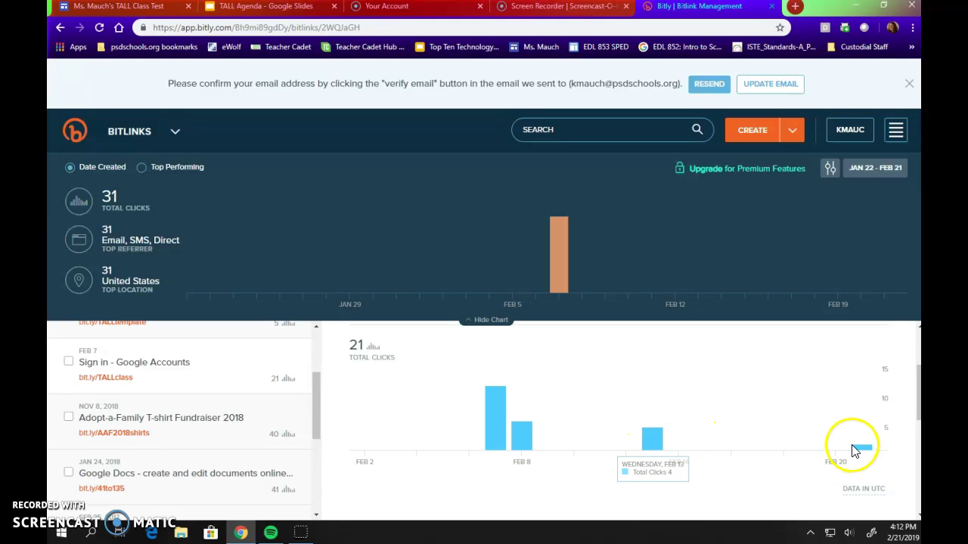
pyautogui.click(518, 444)
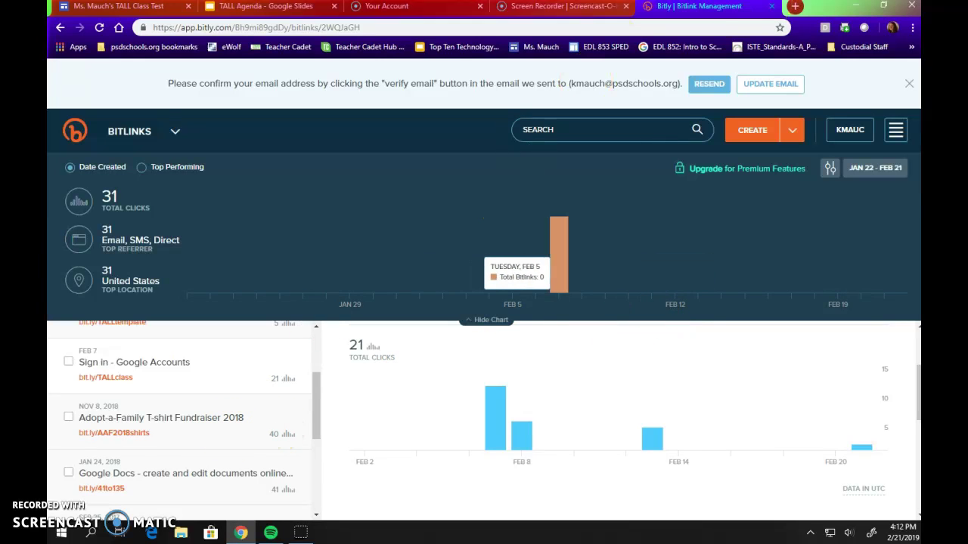
# Test the custom TinyURL in a new tab by opening tinyurl.com/ followed by "ms", the teacher's surname and 123.
pyautogui.click(795, 6)
pyautogui.write('tinyu')
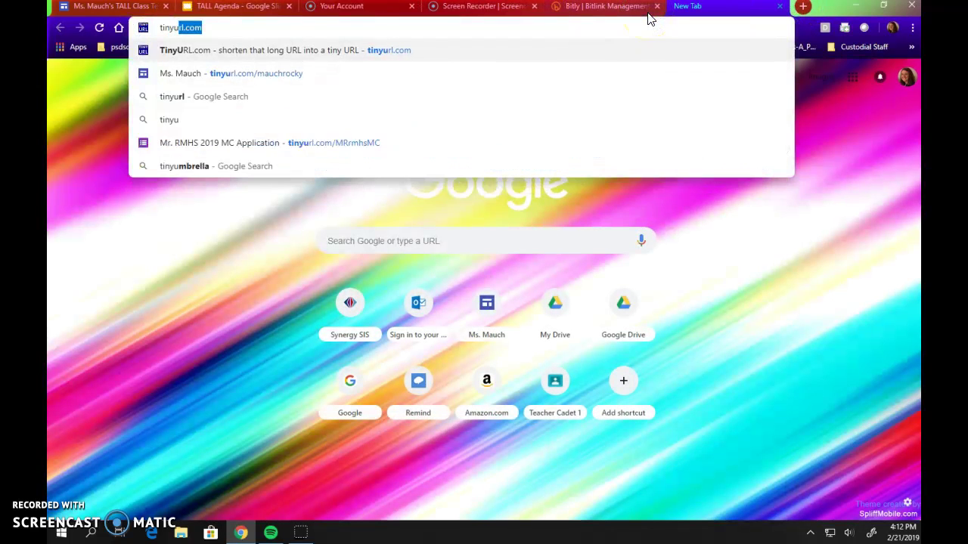
pyautogui.write('rl.com/')
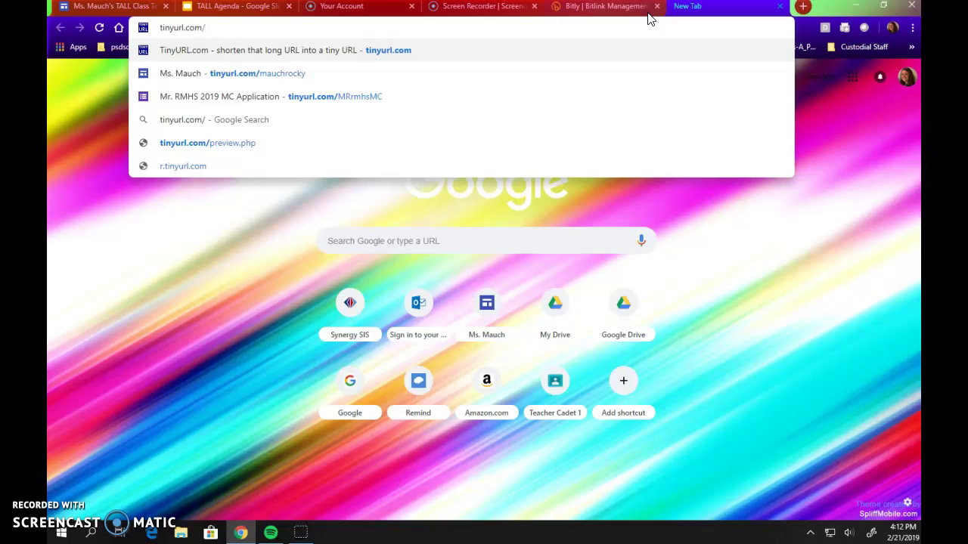
pyautogui.write('msmauch132')
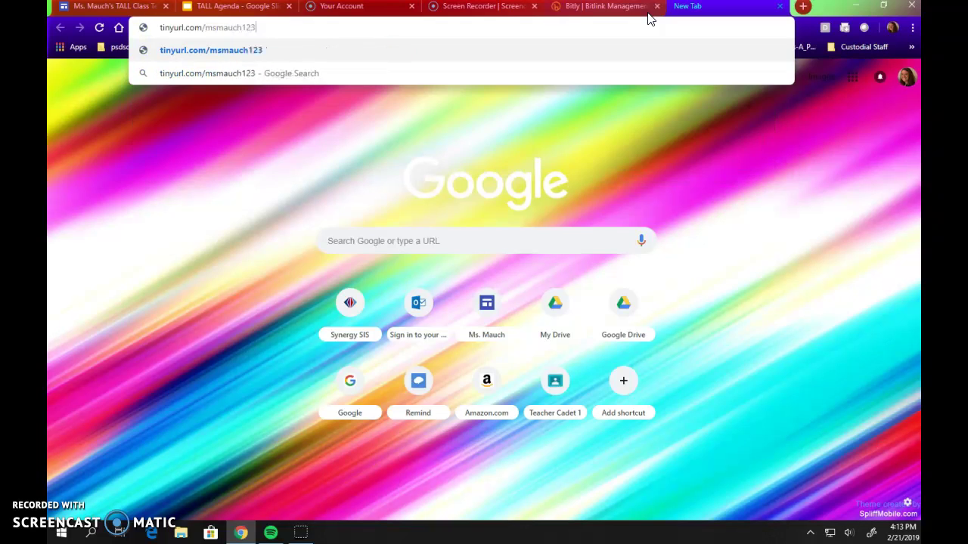
pyautogui.press('Return')
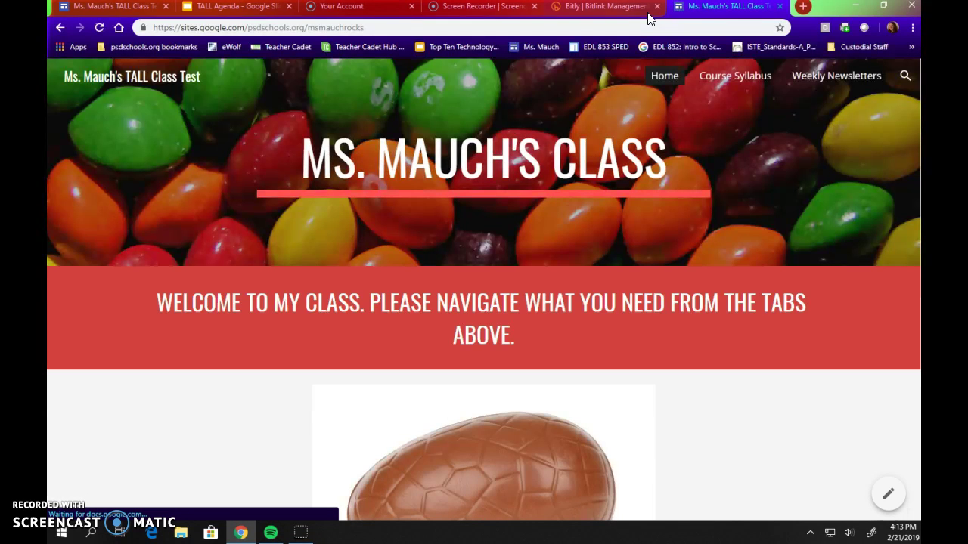
# Test the custom Bitlink by opening bit.ly/psdfacs123 in the same tab.
pyautogui.click(229, 29)
pyautogui.write('bi')
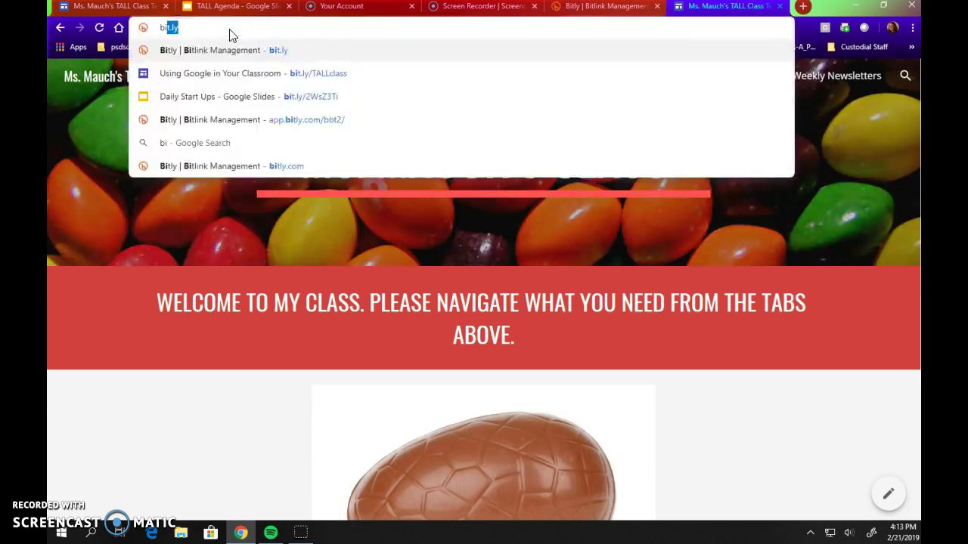
pyautogui.write('t.ly/')
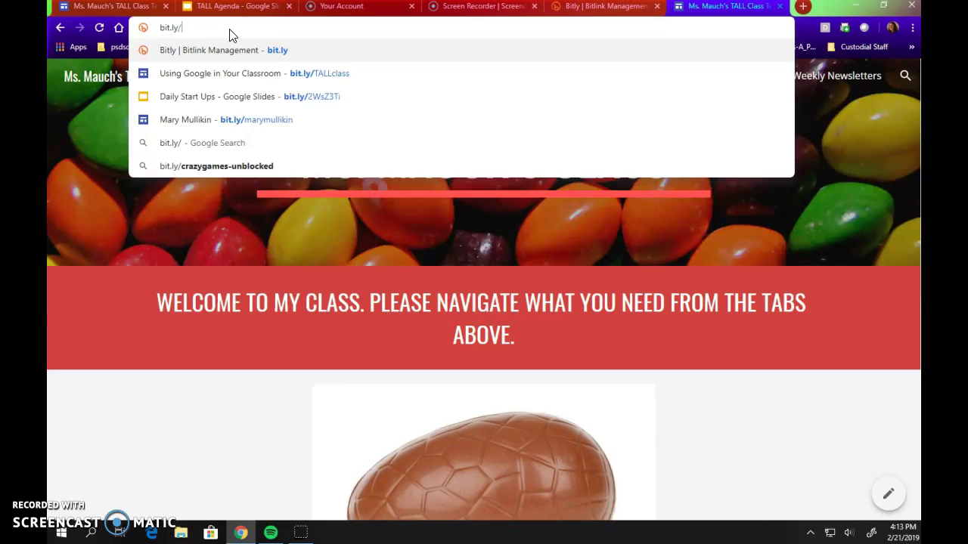
pyautogui.write('psdfacs123')
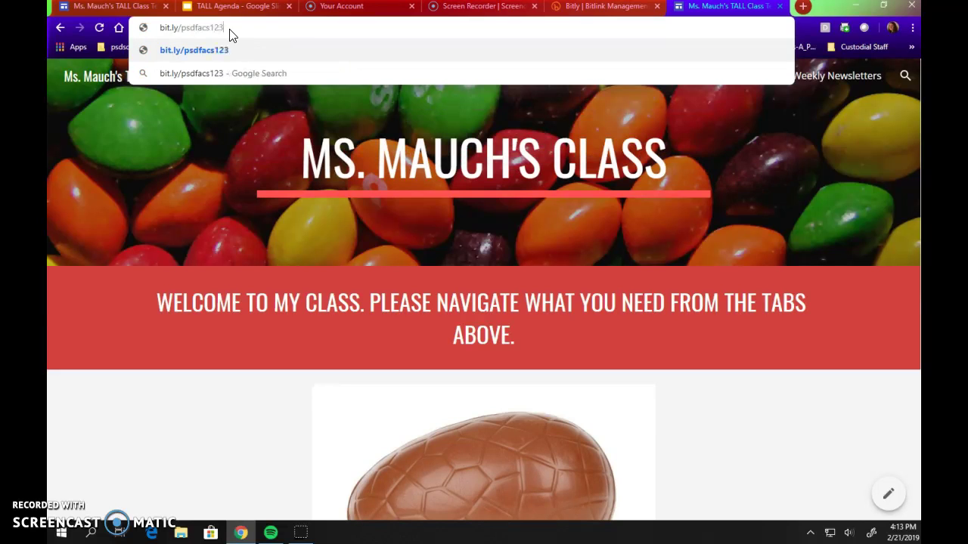
pyautogui.press('Return')
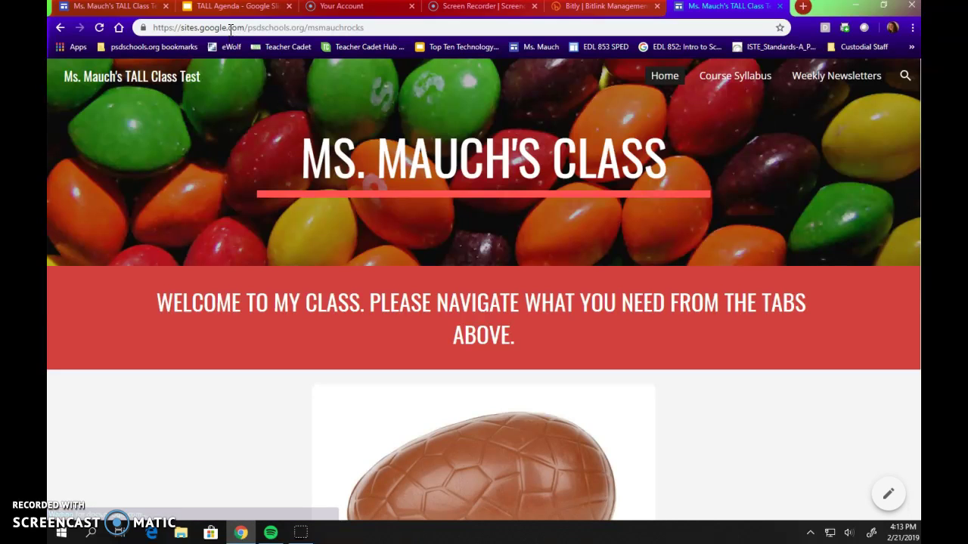
pyautogui.click(284, 29)
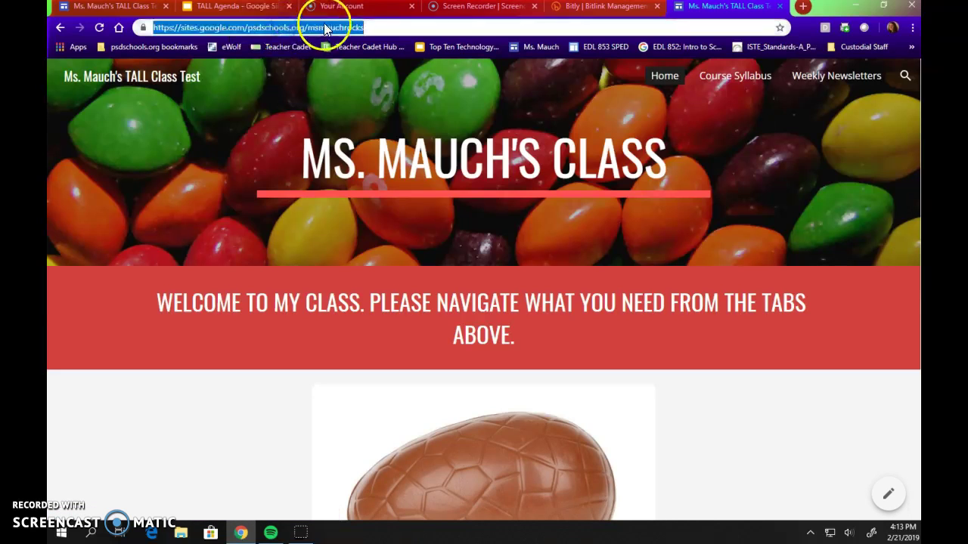
pyautogui.click(400, 42)
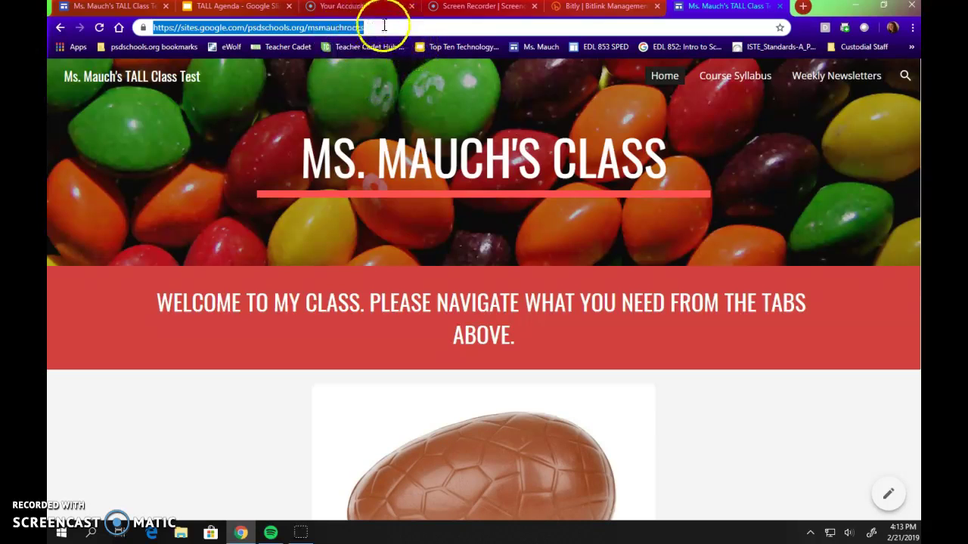
pyautogui.click(581, 5)
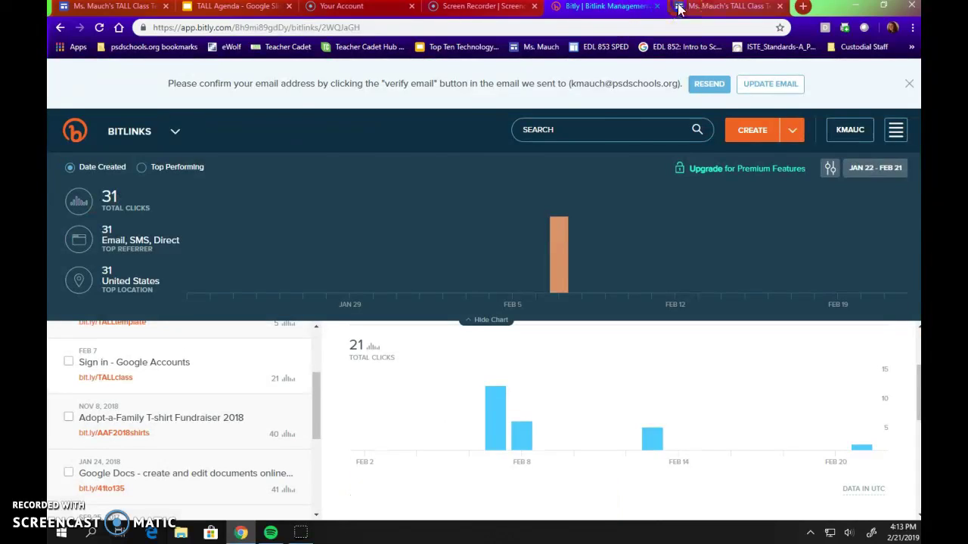
pyautogui.click(703, 6)
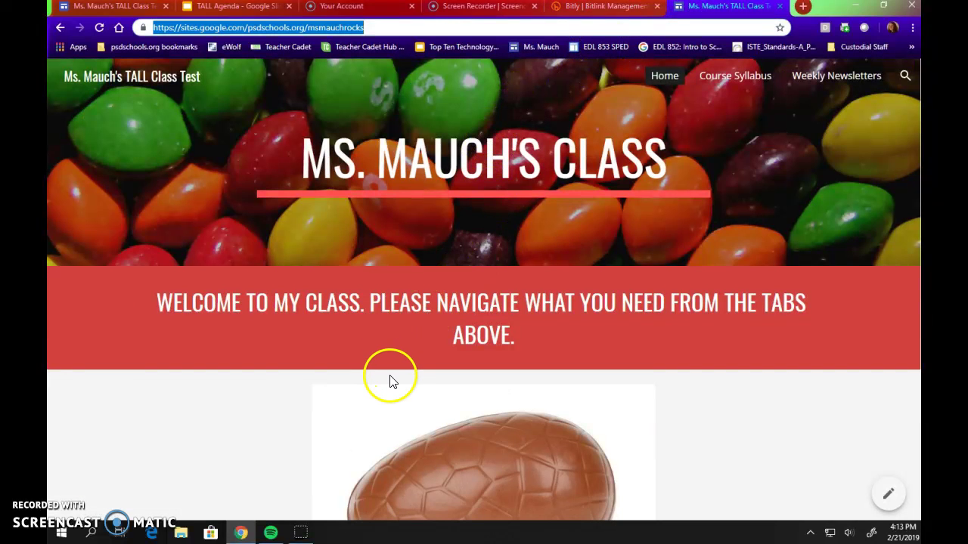